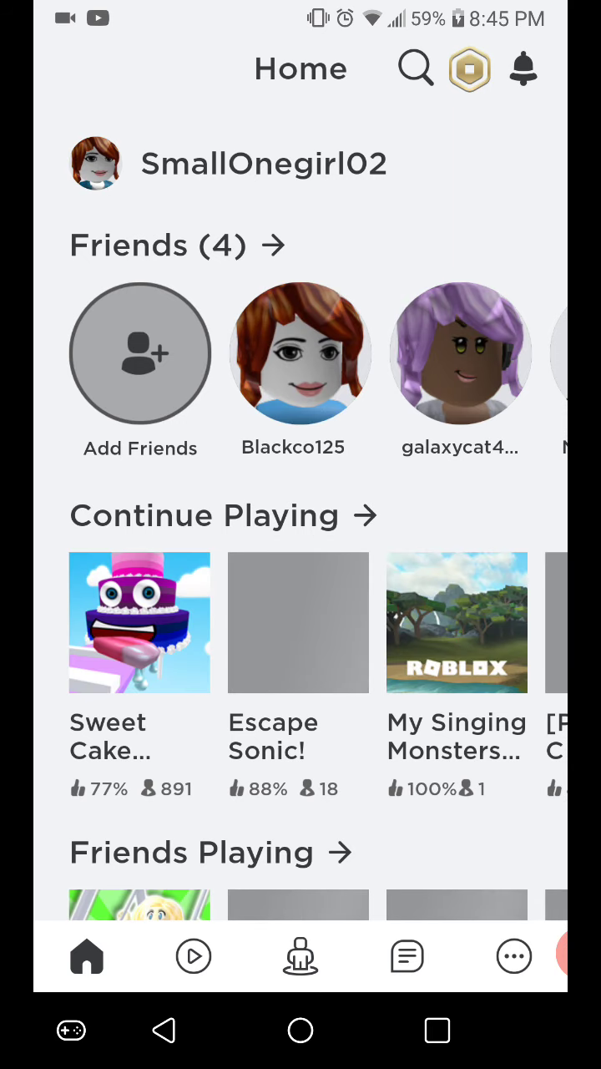
Step: Open the empty game search field from the Roblox Home header
left_click(416, 67)
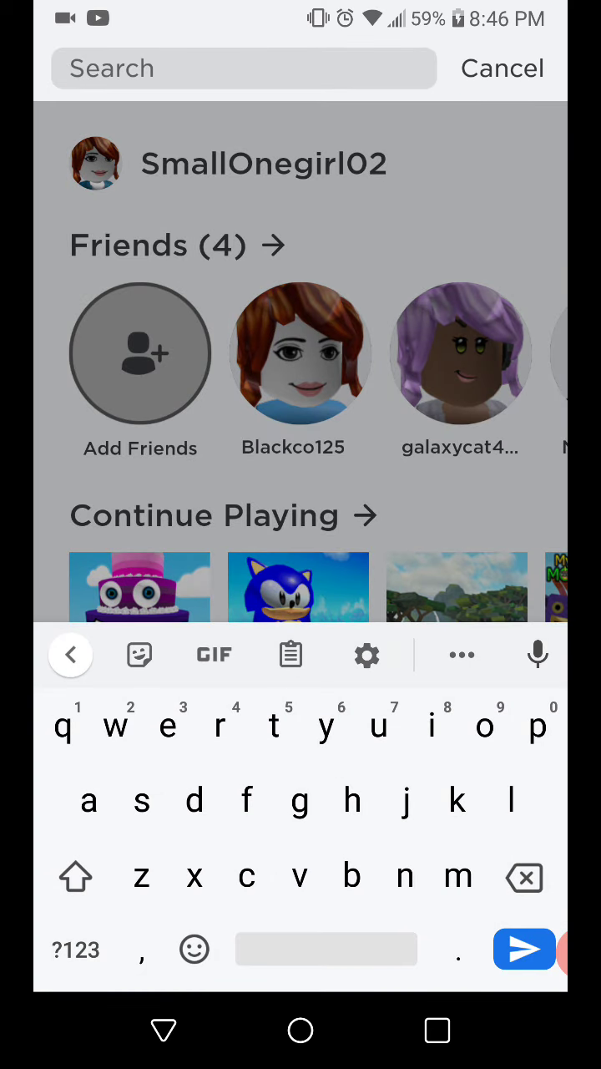
type("so")
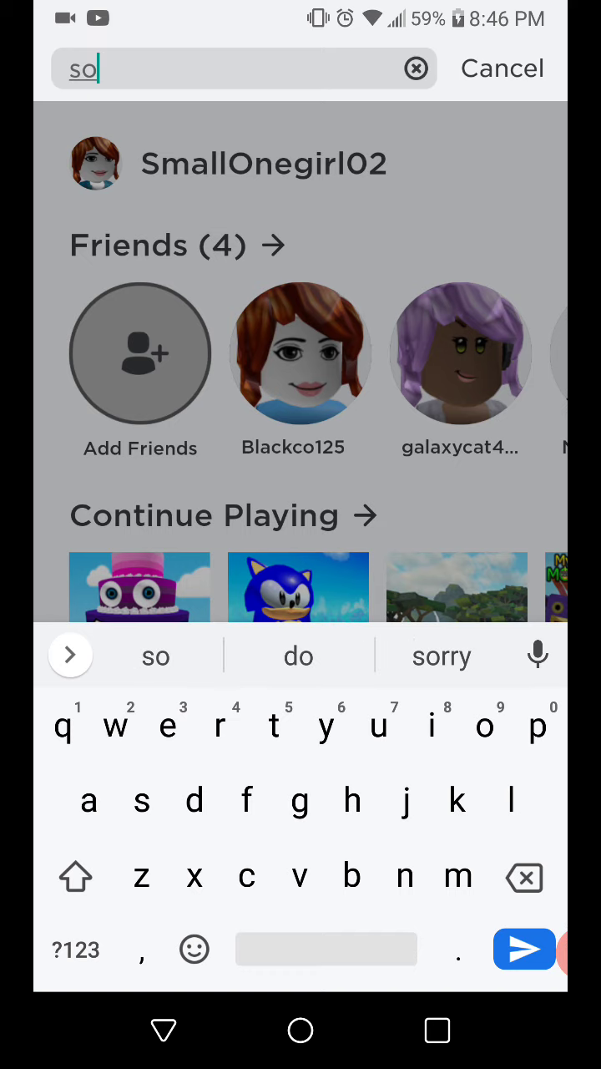
type("n")
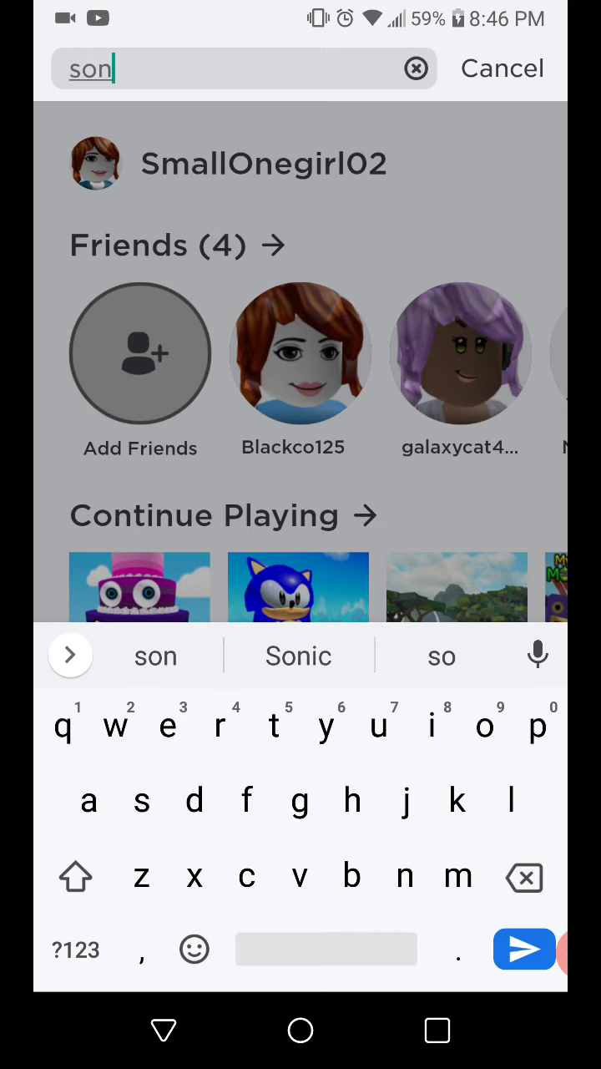
Step: Run a 'Sonic' search and launch the Escape PIGGY Parkour! game from the results
left_click(298, 656)
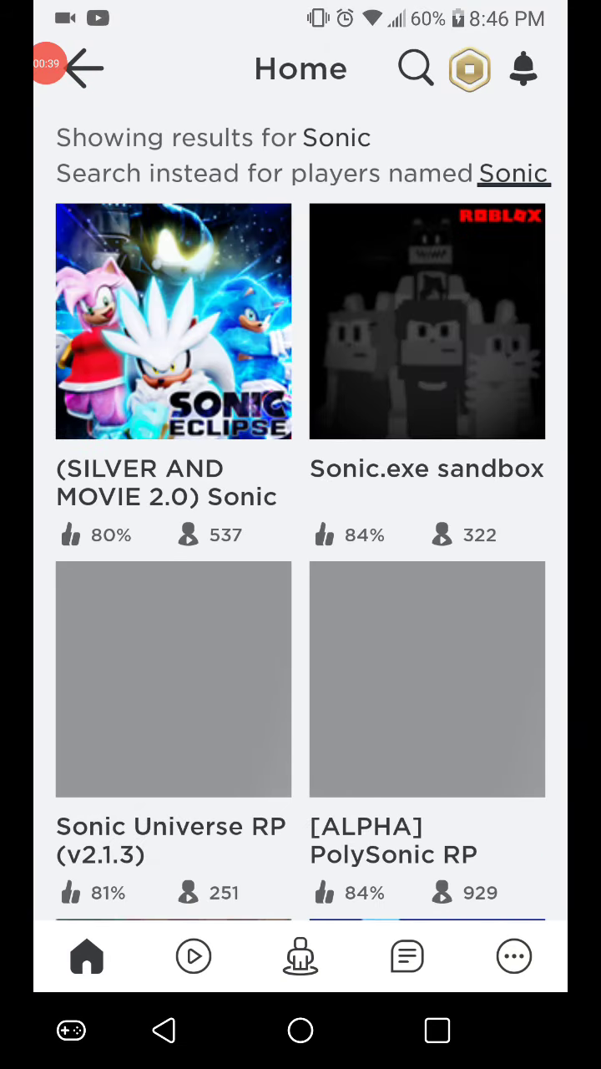
scroll(300, 585, "down", 5)
scroll(300, 585, "down", 5)
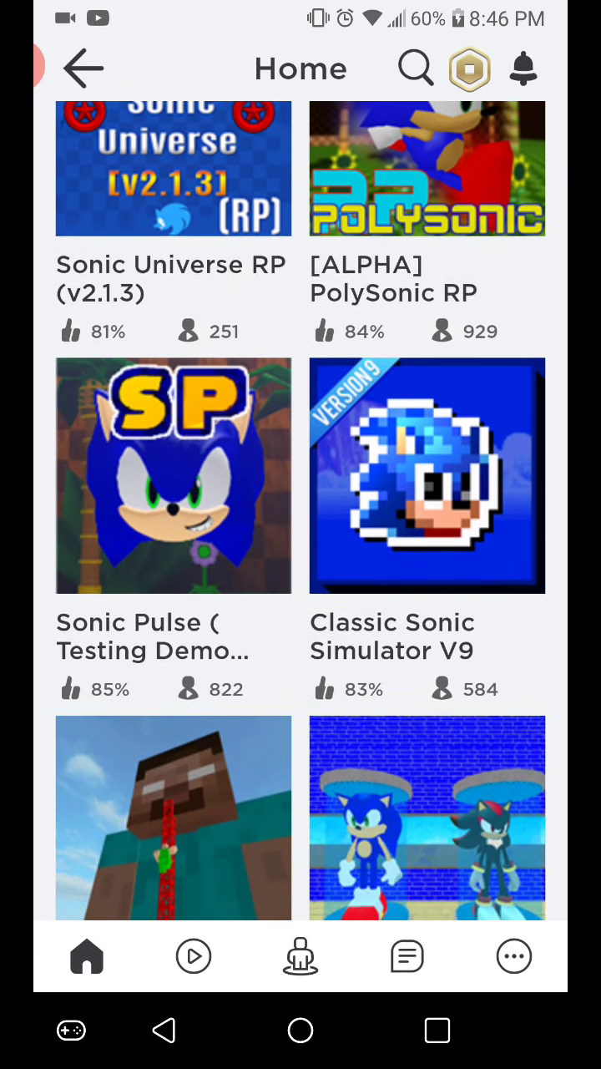
scroll(301, 585, "down", 5)
scroll(301, 584, "down", 5)
scroll(300, 585, "down", 5)
scroll(301, 585, "down", 5)
scroll(301, 585, "down", 5)
scroll(301, 584, "down", 5)
scroll(300, 585, "down", 5)
scroll(301, 584, "down", 3)
scroll(301, 584, "down", 3)
scroll(301, 585, "down", 1)
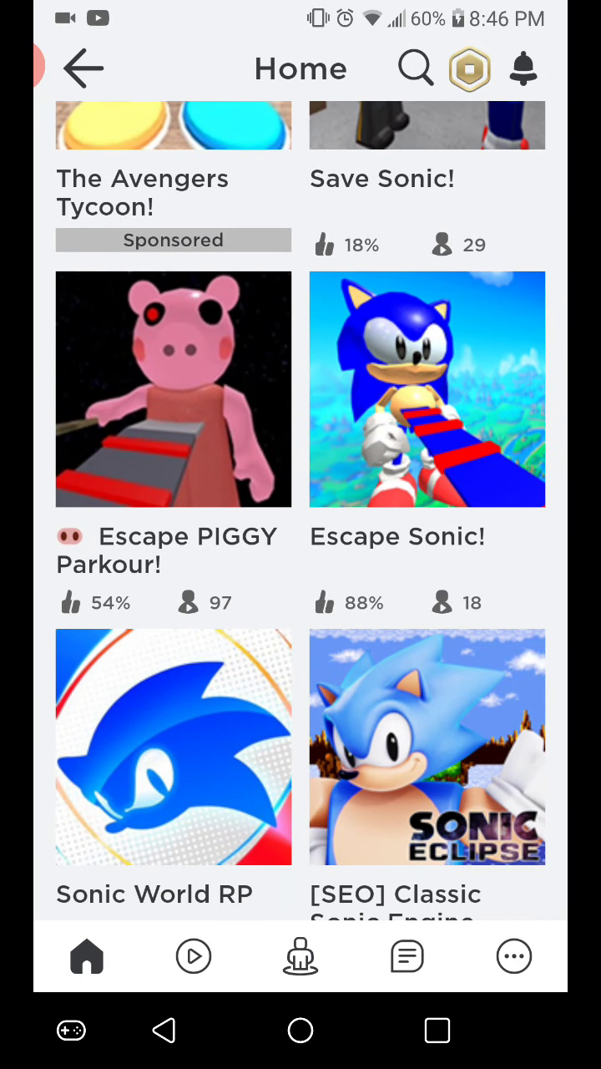
left_click(173, 389)
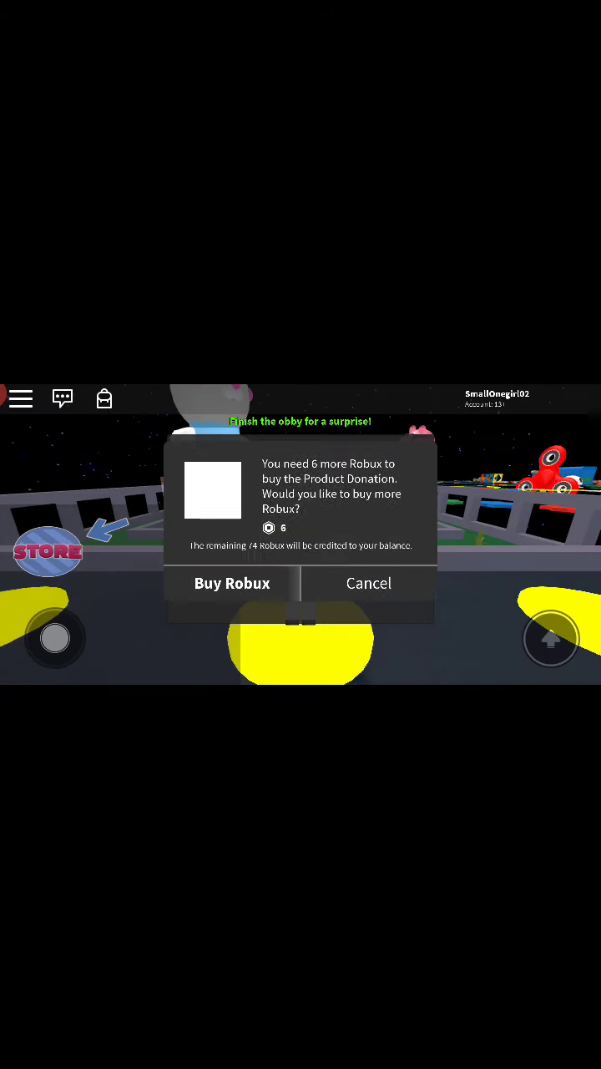
Step: Cancel the Buy Robux offer, then hop the character across the coloured blocks onto the blue block
left_click(368, 583)
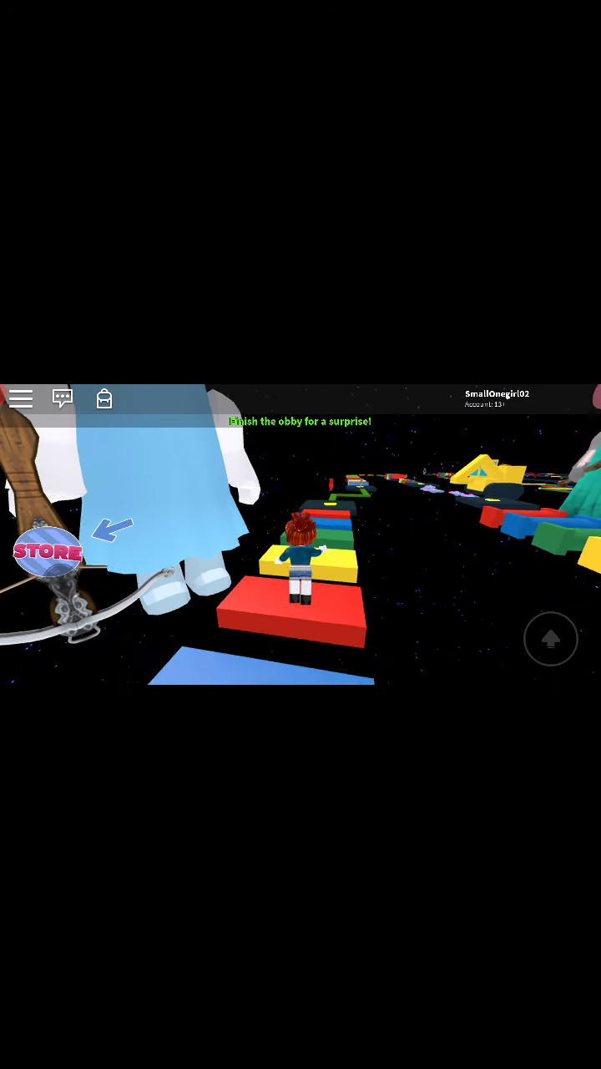
left_click_drag(417, 543, 350, 543)
mouse_move(65, 614)
left_mouse_down()
mouse_move(65, 584)
mouse_move(65, 601)
left_mouse_up()
left_click(550, 639)
left_click(550, 639)
left_click(551, 639)
left_click(551, 638)
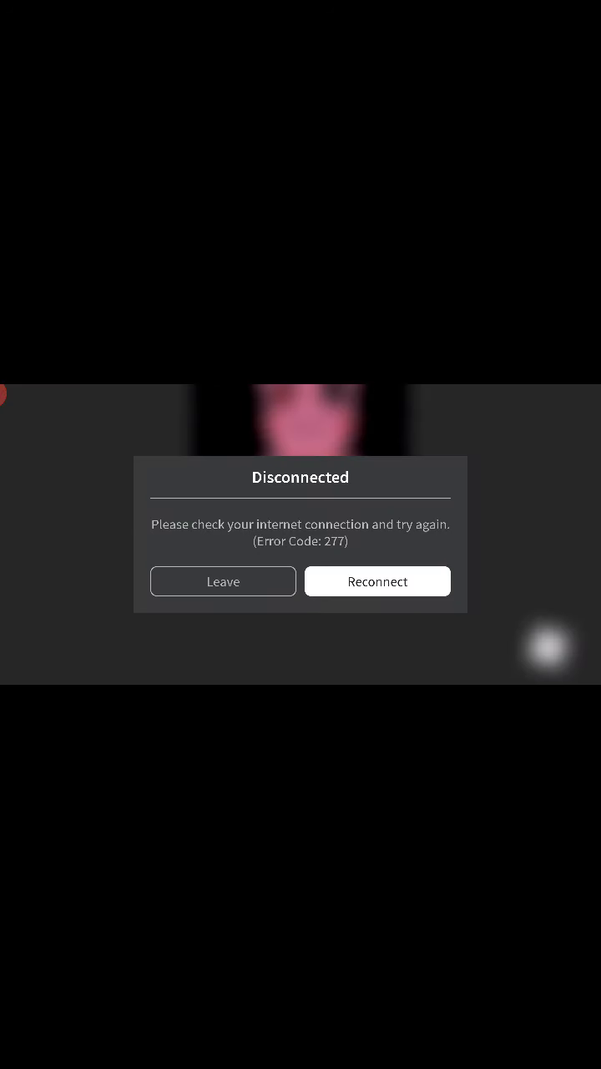
Step: Tap Reconnect on the Disconnected error 277 dialog
left_click(378, 582)
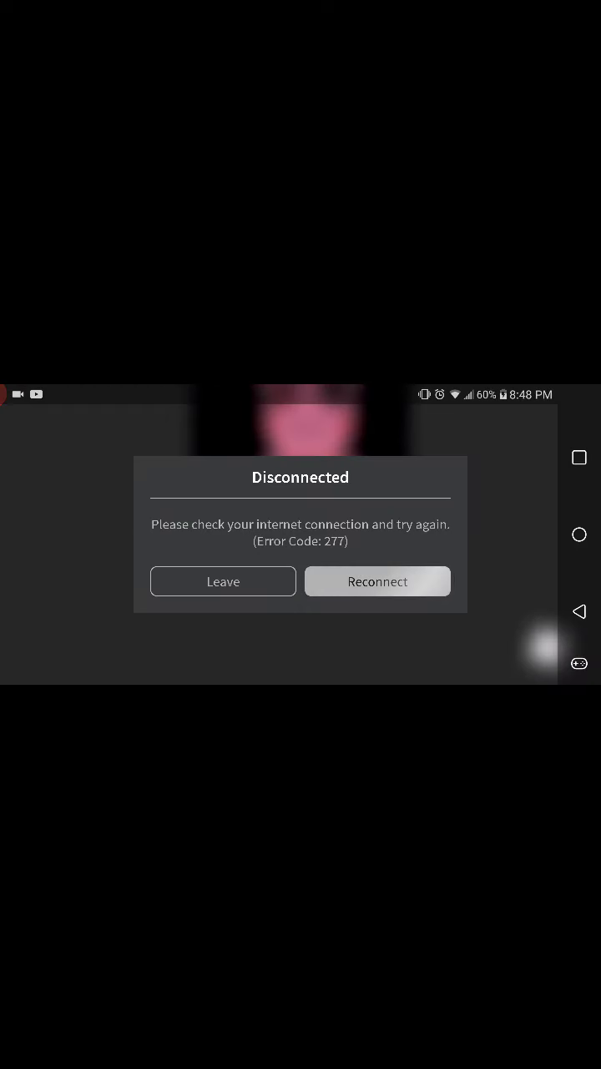